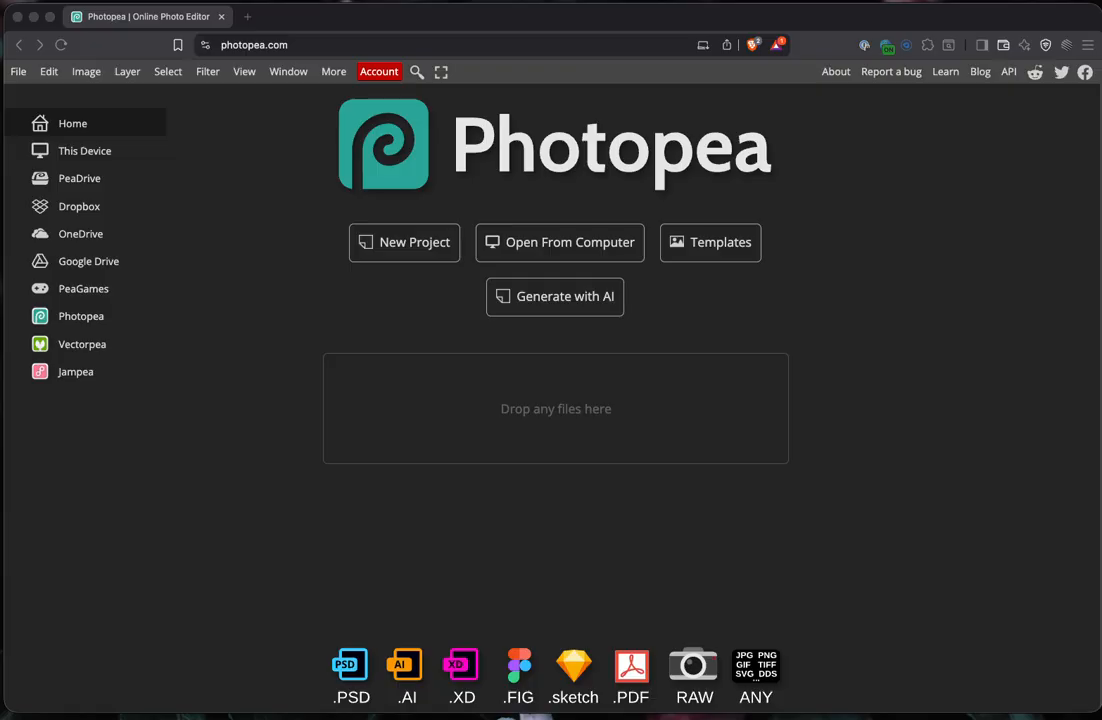
Step: Open the mockup file 104.psd and open the contents of its Your Art Here smart object for editing
drag(720, 719, 550, 421)
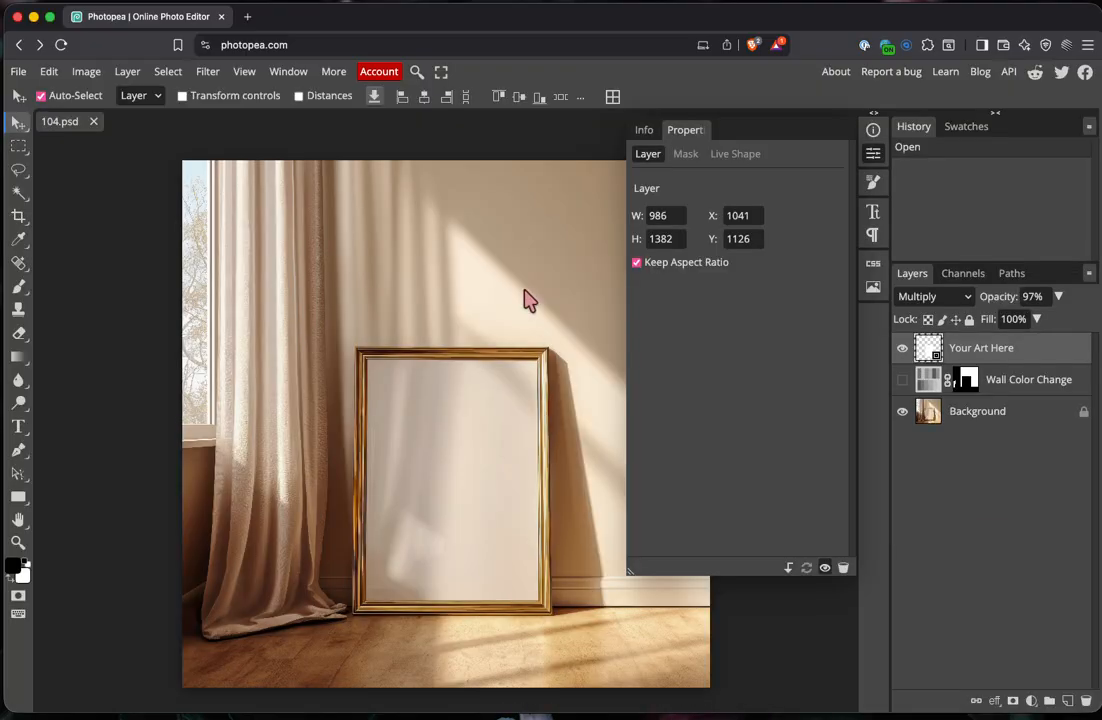
click(873, 153)
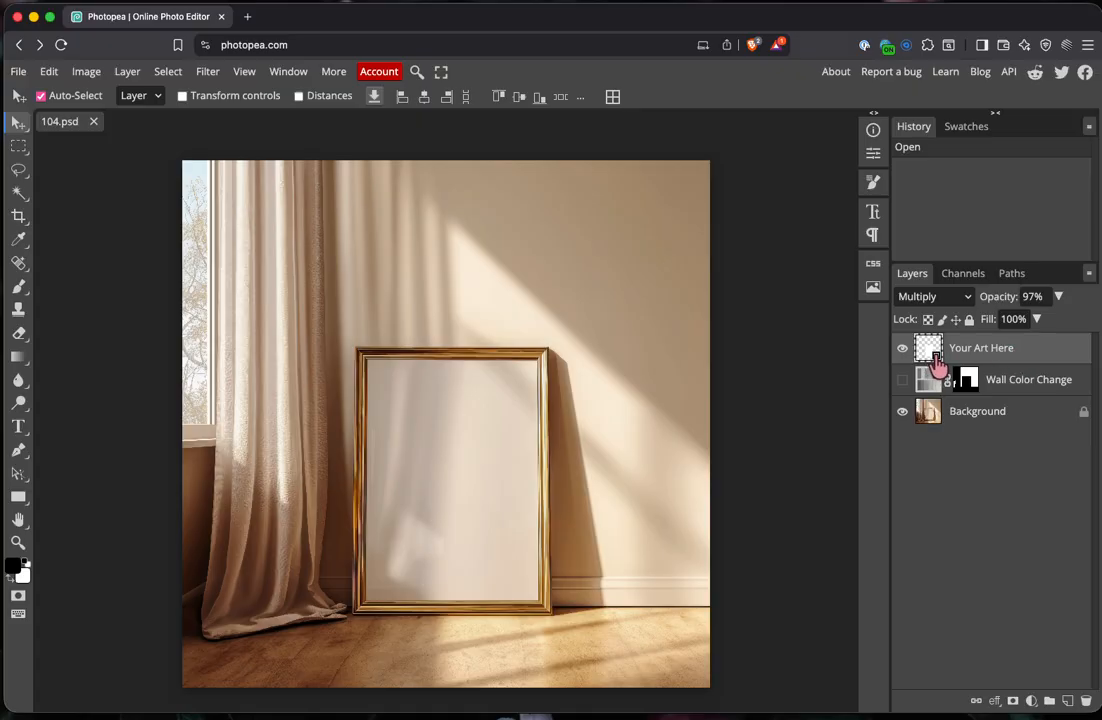
double_click(928, 352)
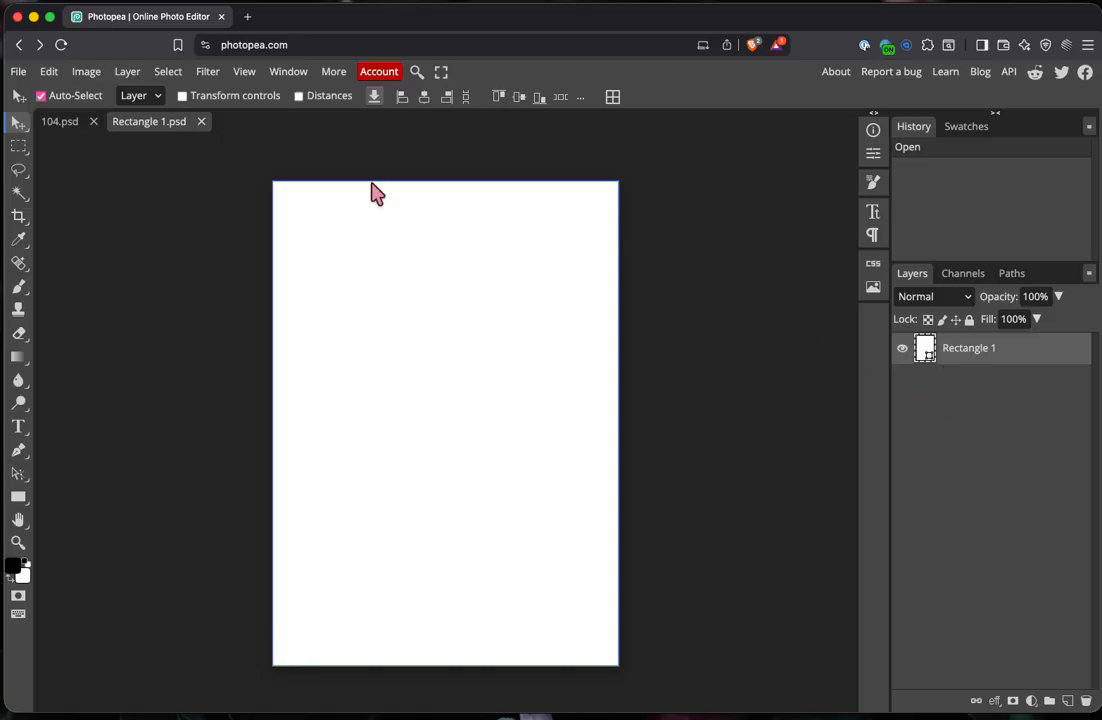
click(53, 120)
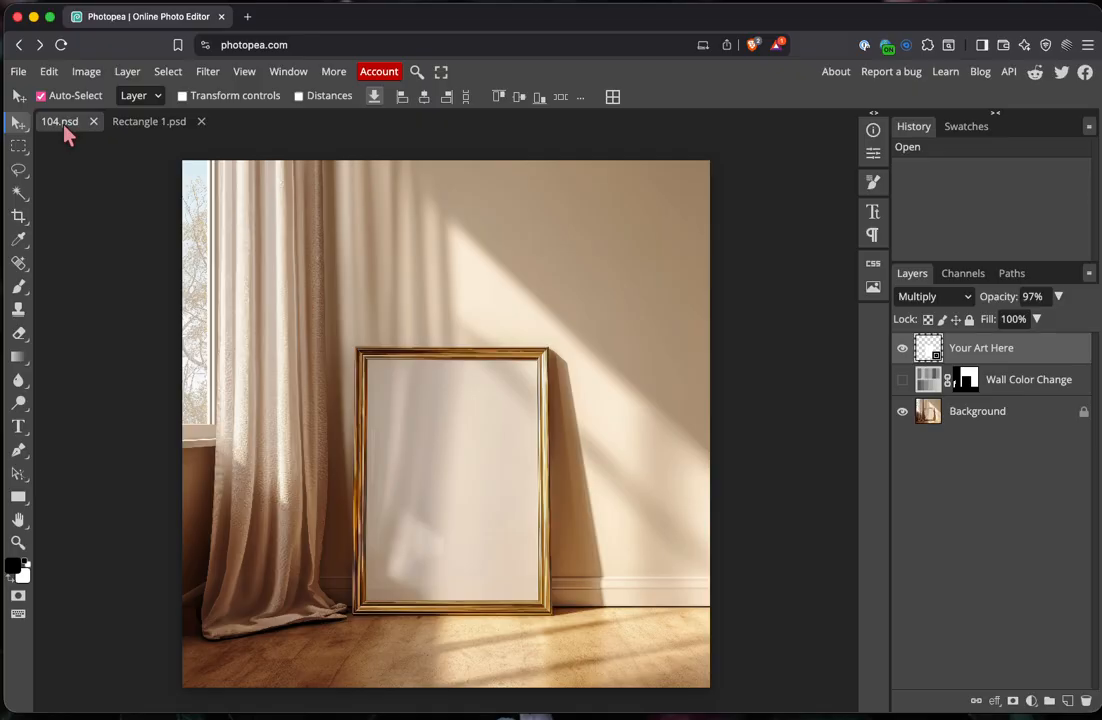
click(155, 123)
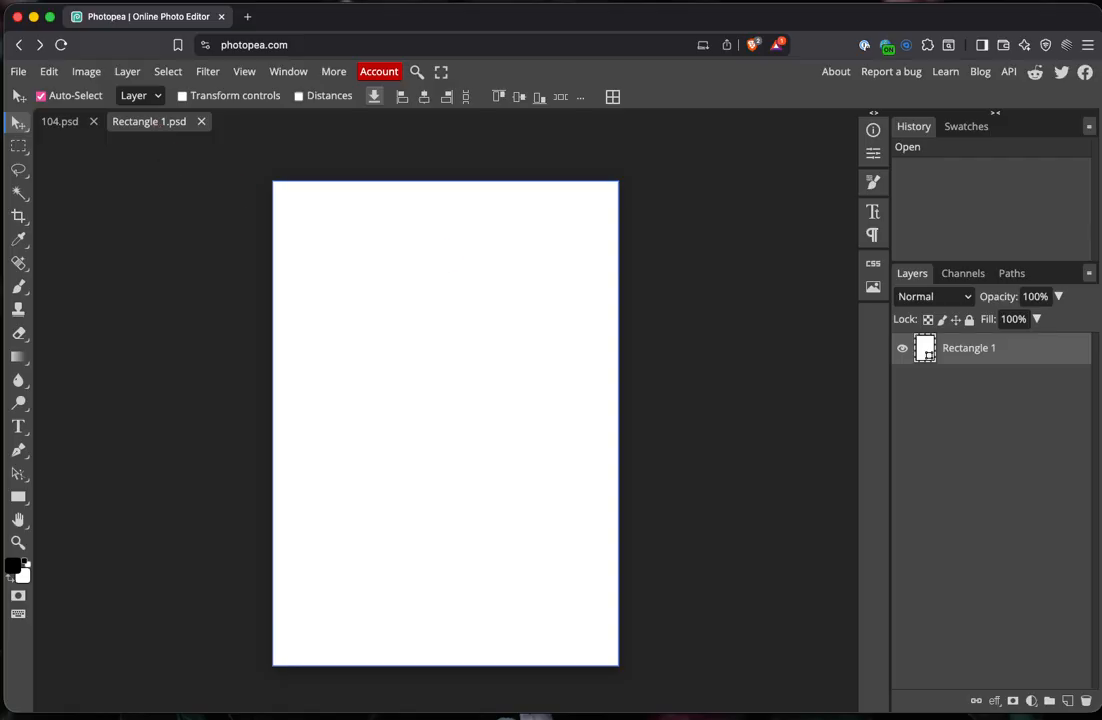
Step: Place the butterfly artwork 17 in the smart object, scale it to 61.07% to cover the canvas, and save it into the mockup
key(super+Tab)
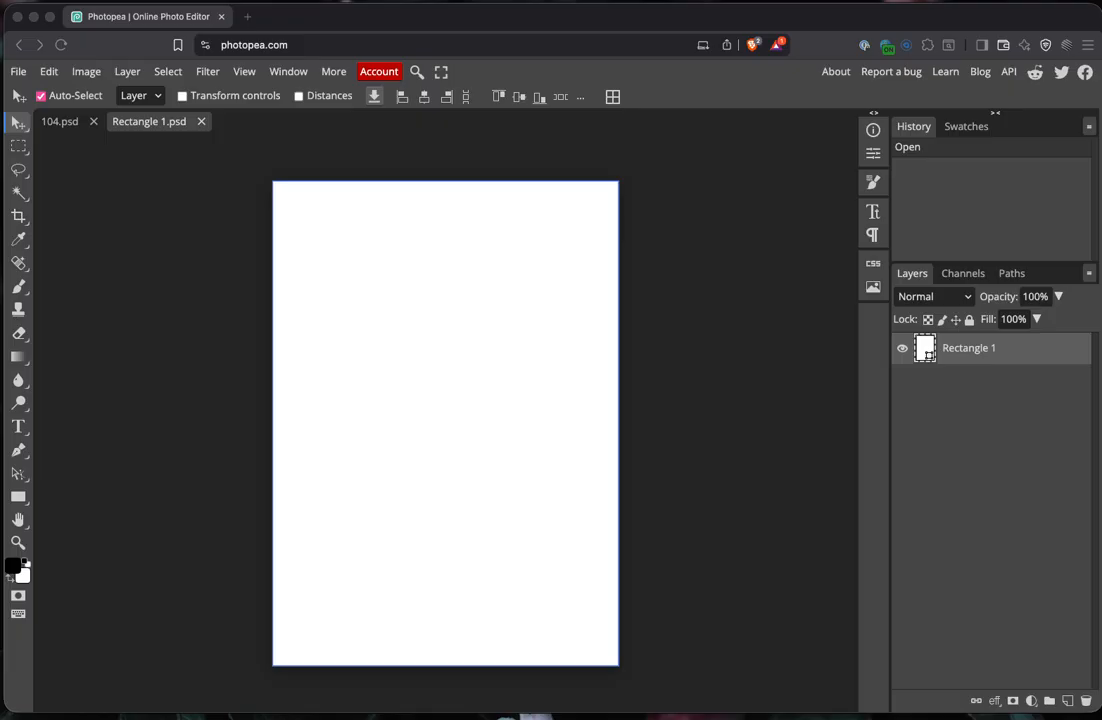
drag(881, 485, 427, 467)
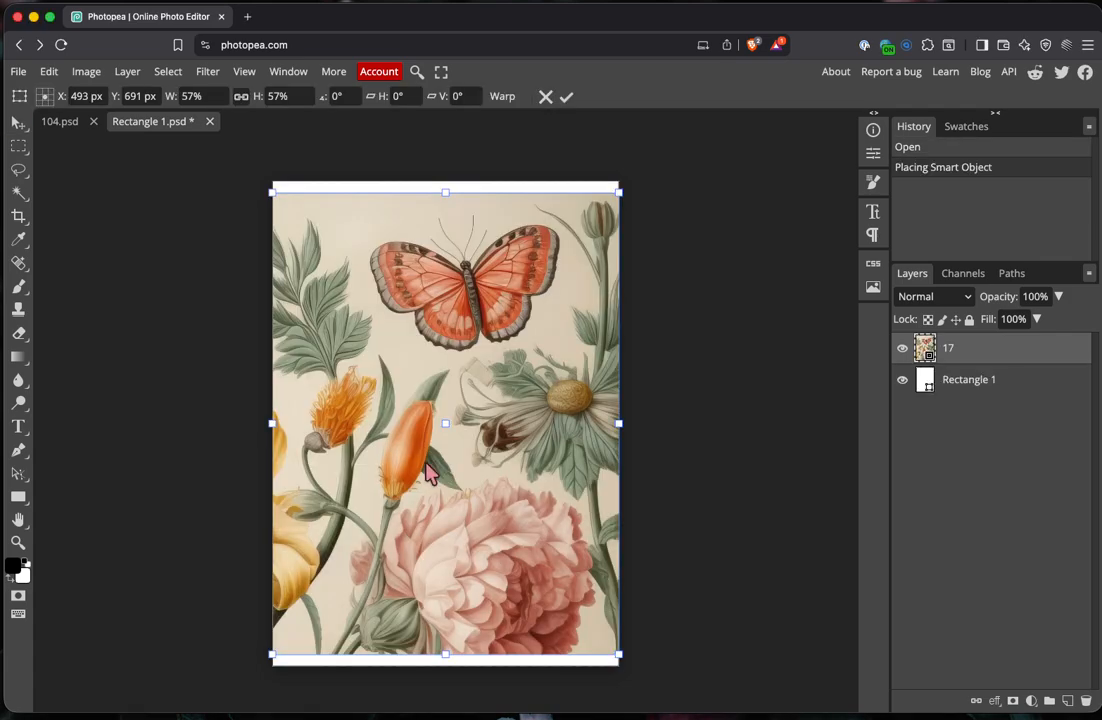
drag(445, 192, 445, 182)
drag(445, 657, 445, 672)
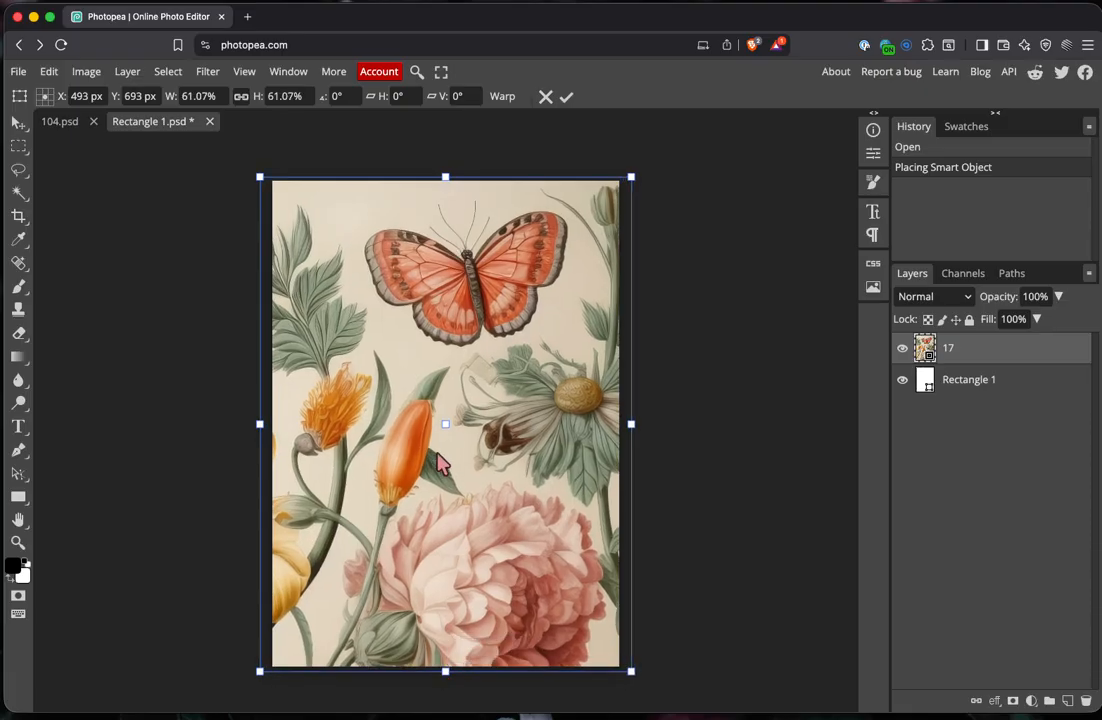
mouse_move(442, 463)
mouse_down()
mouse_move(450, 482)
mouse_move(475, 482)
mouse_move(445, 457)
mouse_move(449, 447)
mouse_up()
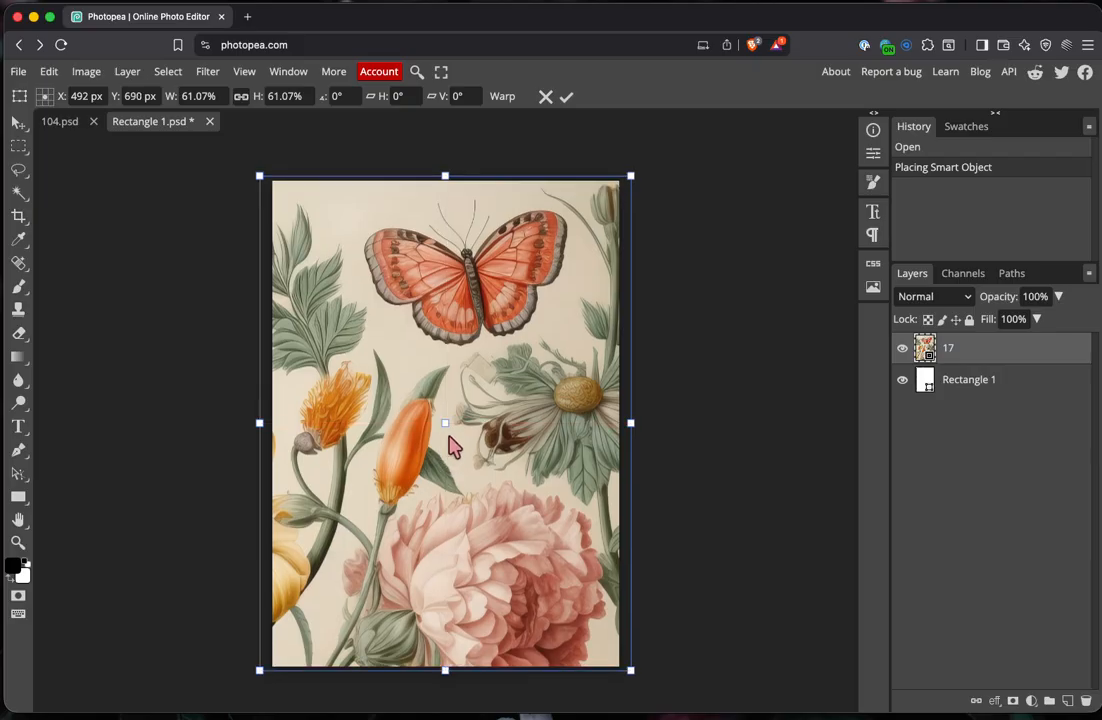
key(Return)
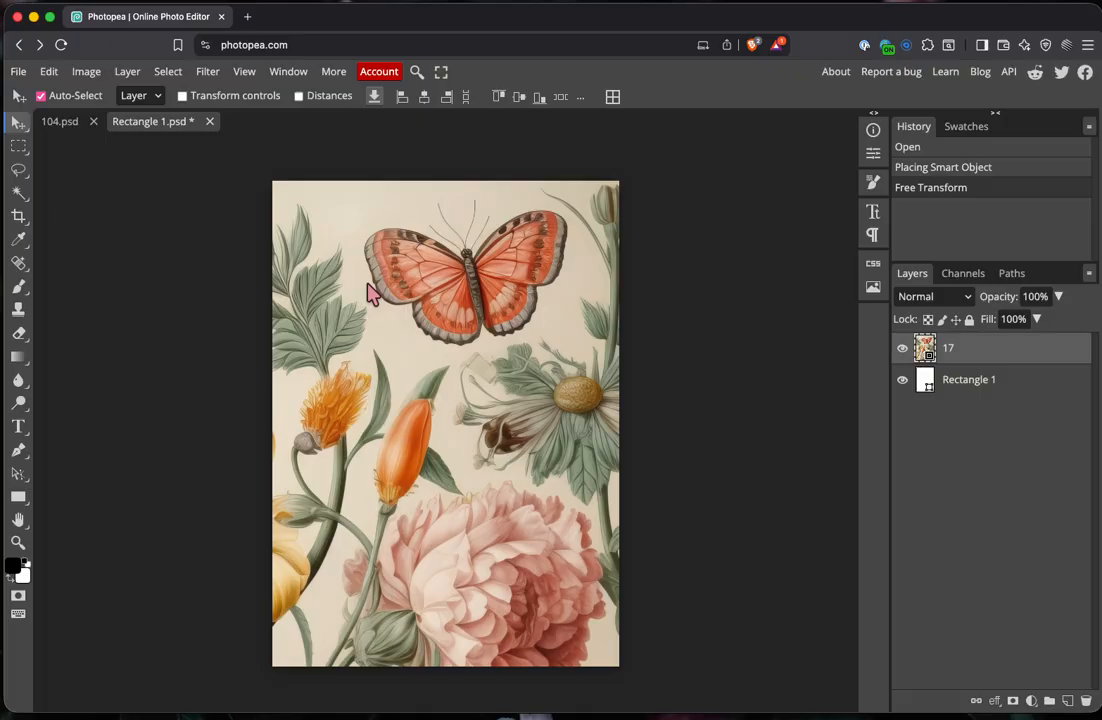
key(ctrl+s)
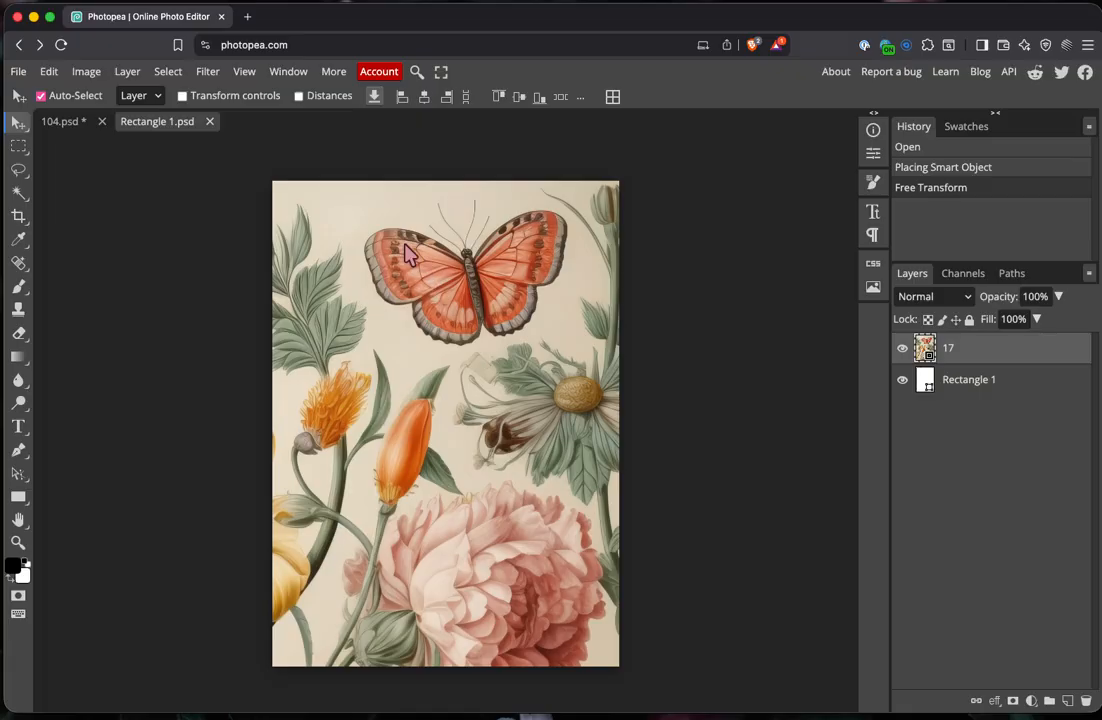
click(70, 127)
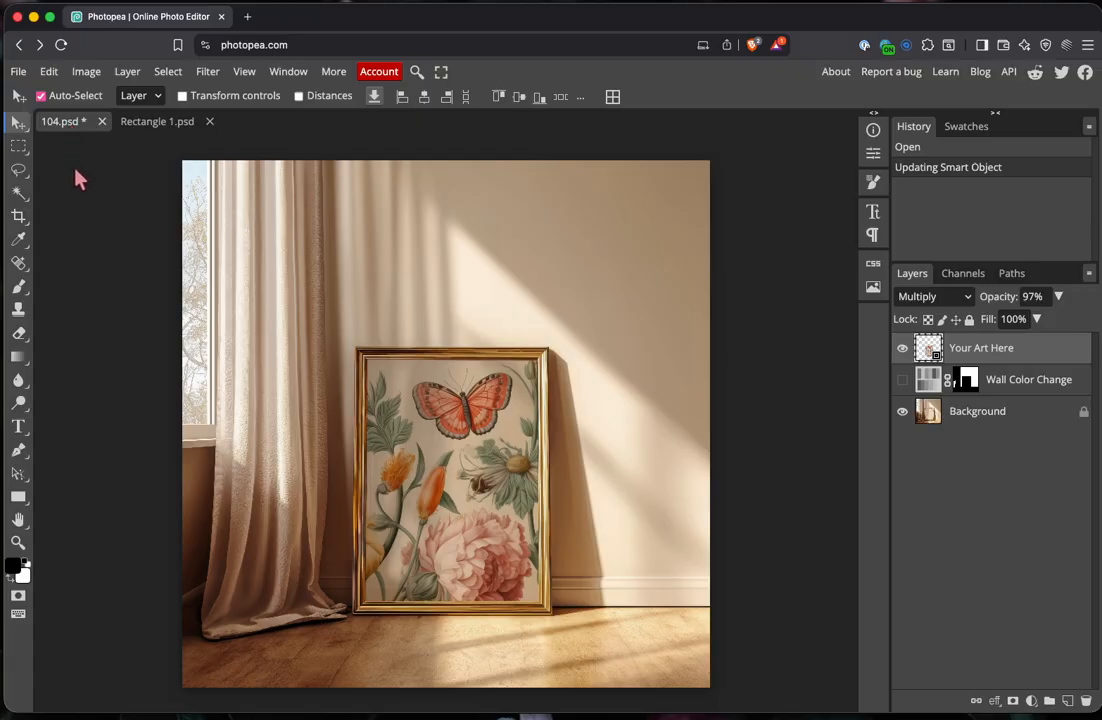
Step: Look over the export formats offered for the mockup with the butterfly artwork
click(19, 74)
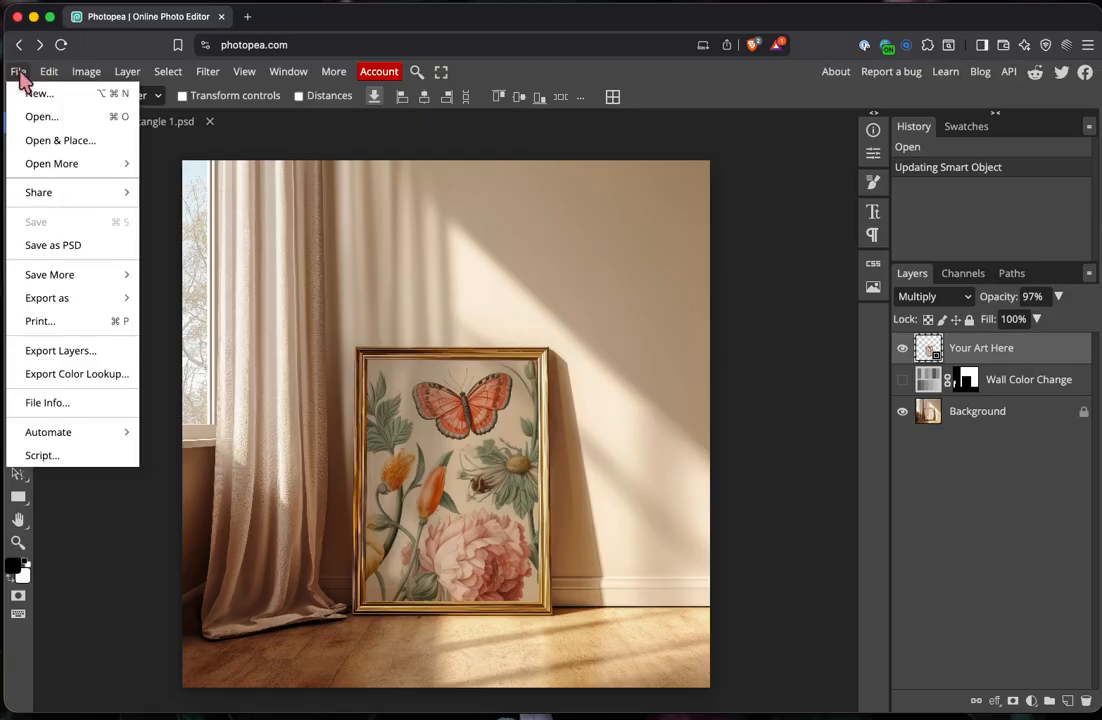
mouse_move(67, 303)
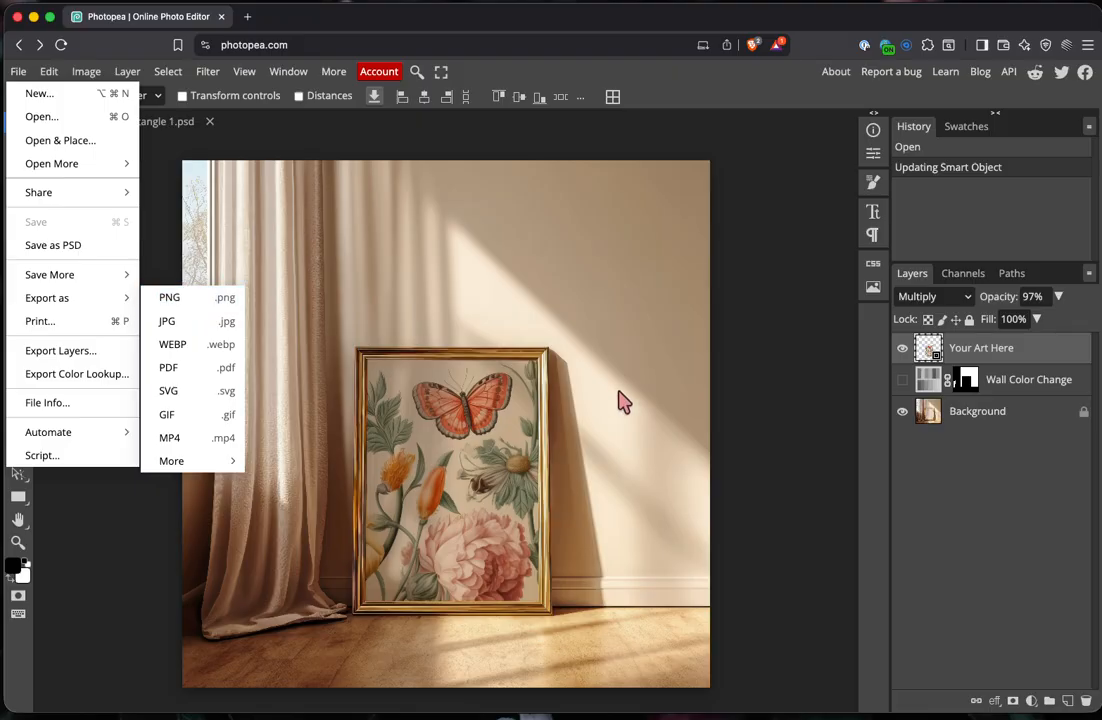
click(766, 357)
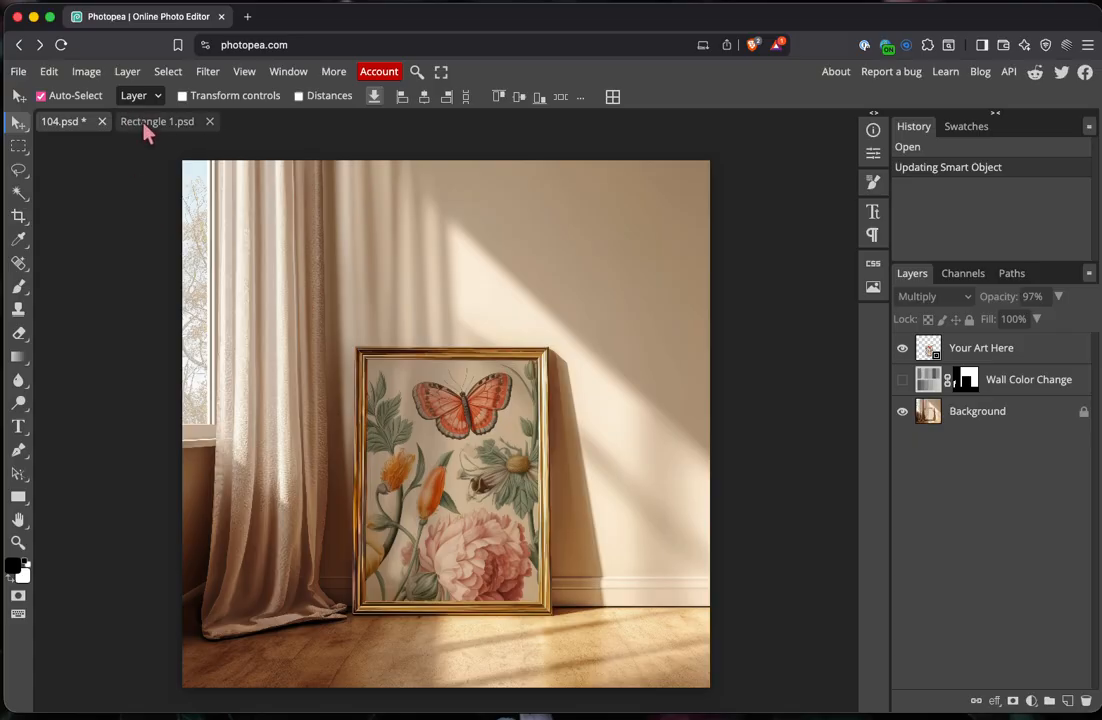
Step: Replace the butterfly artwork in Rectangle 1.psd with the coastal photo 13, scaled to 59.94% to cover the canvas
click(170, 125)
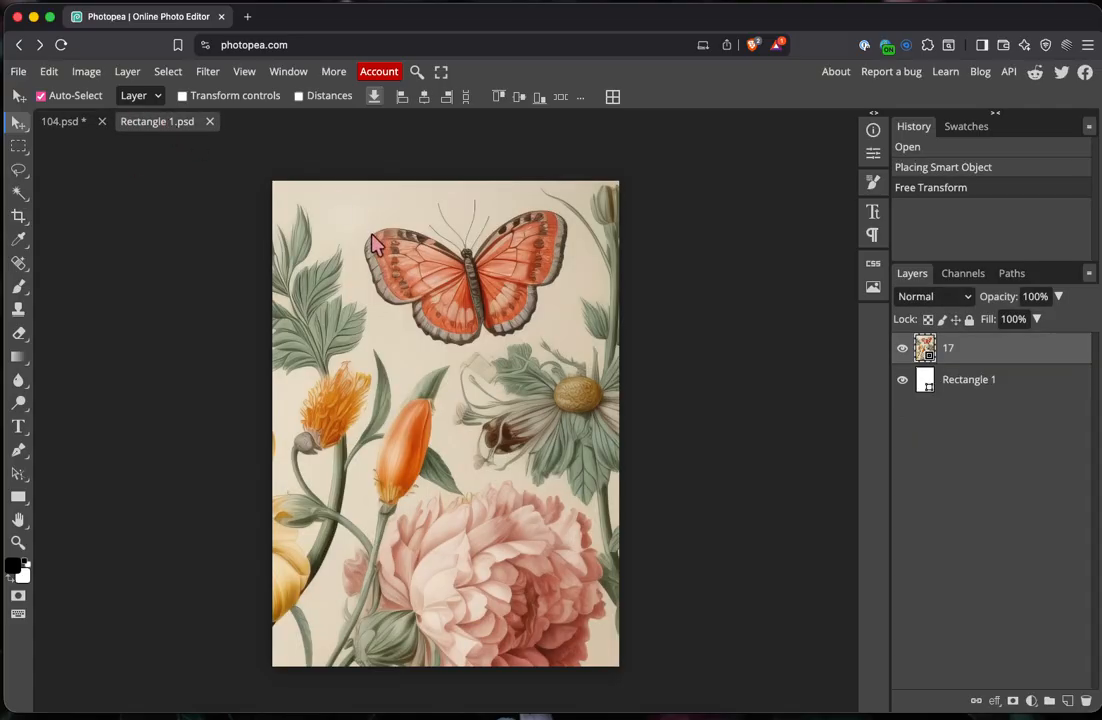
key(Delete)
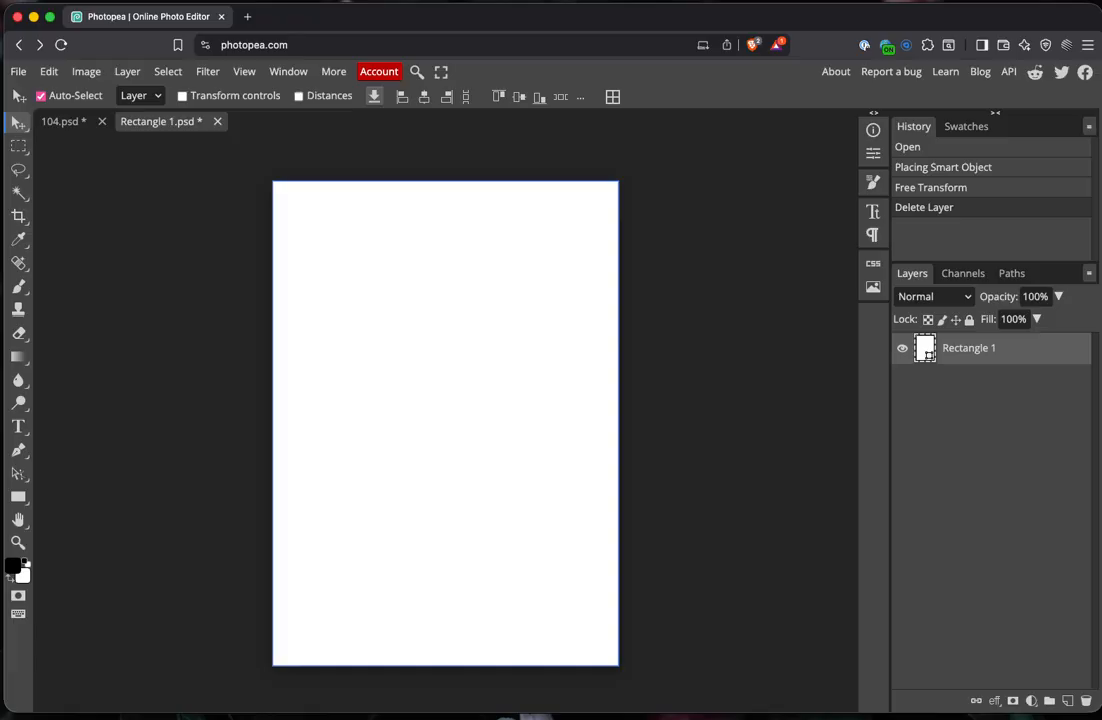
drag(1095, 470, 462, 502)
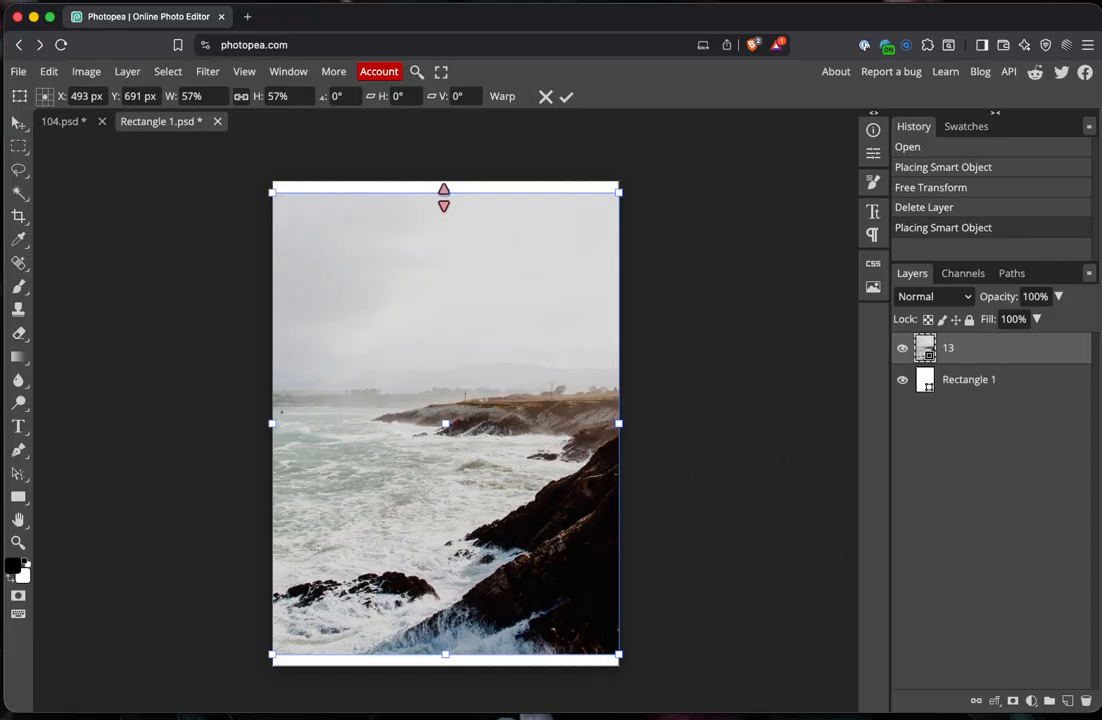
drag(444, 197, 444, 187)
drag(448, 655, 450, 668)
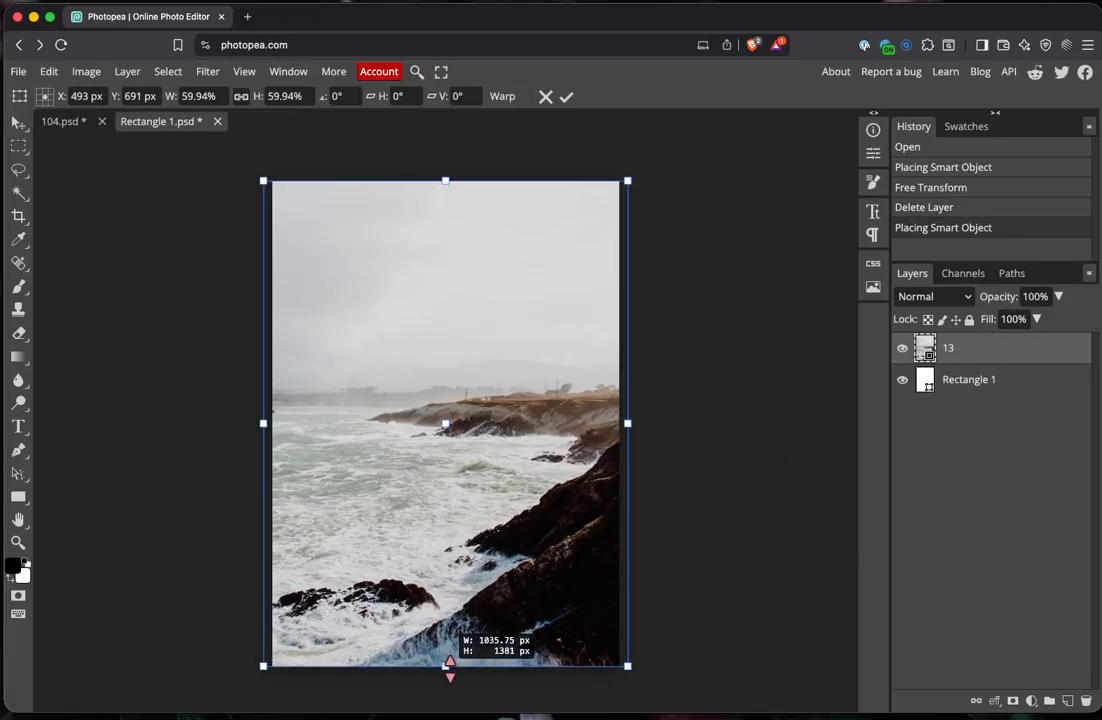
key(Return)
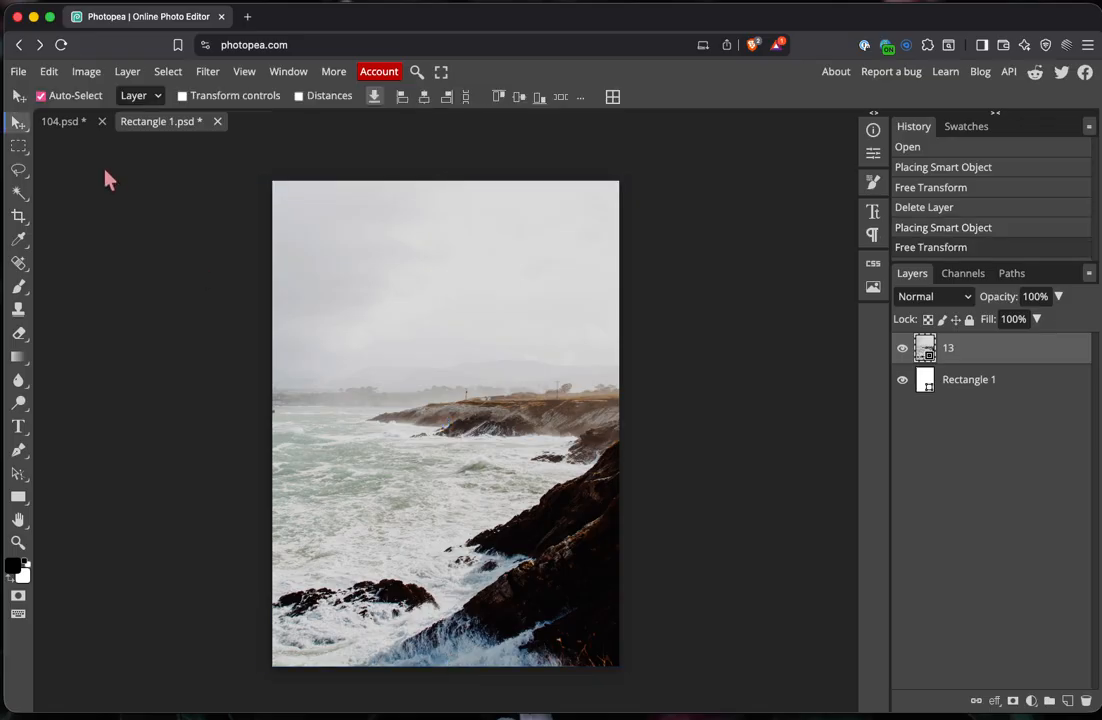
Step: Save the coastal photo into the smart object and check the export formats for 104.psd
key(super+s)
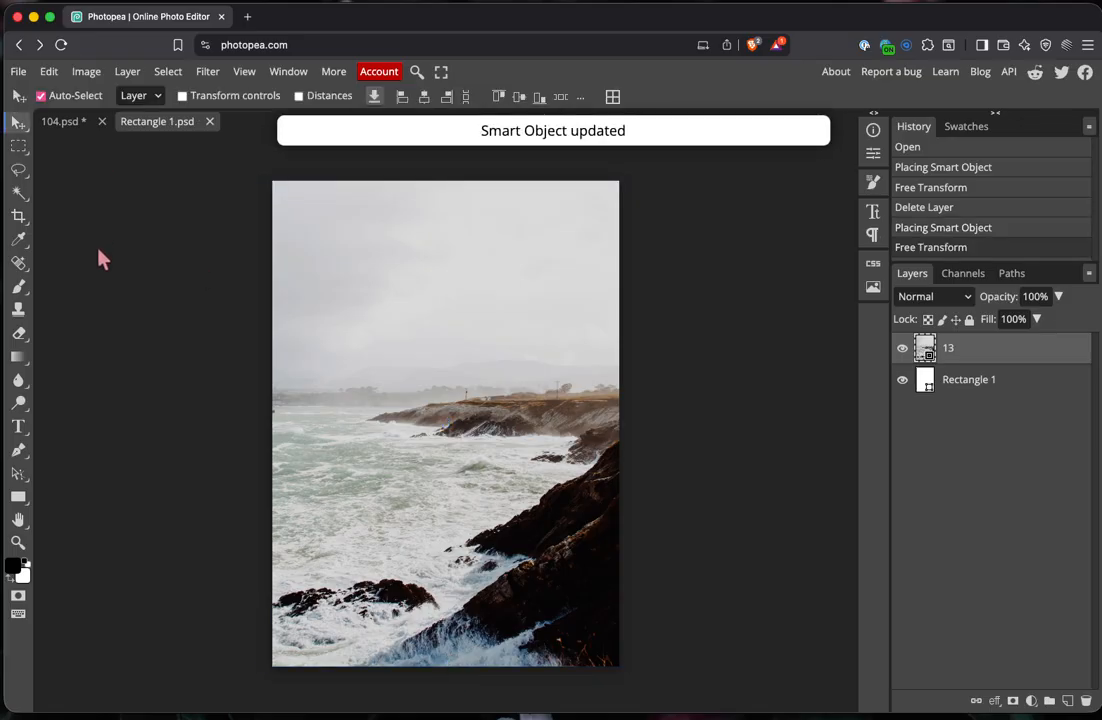
click(69, 128)
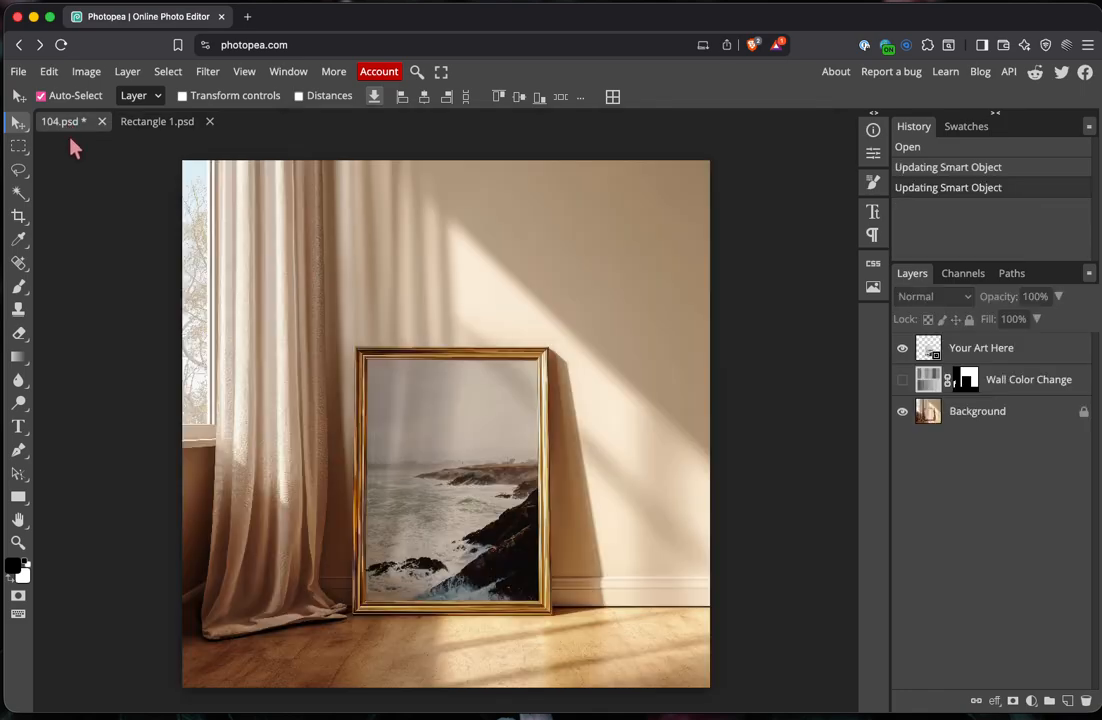
click(20, 72)
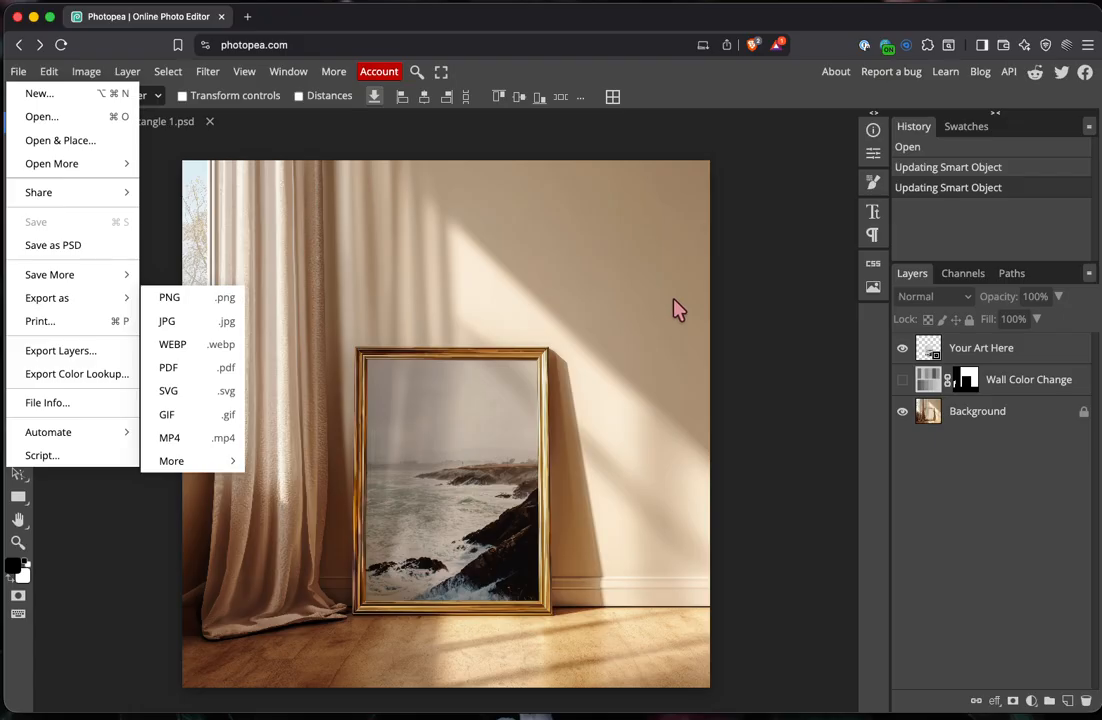
click(727, 317)
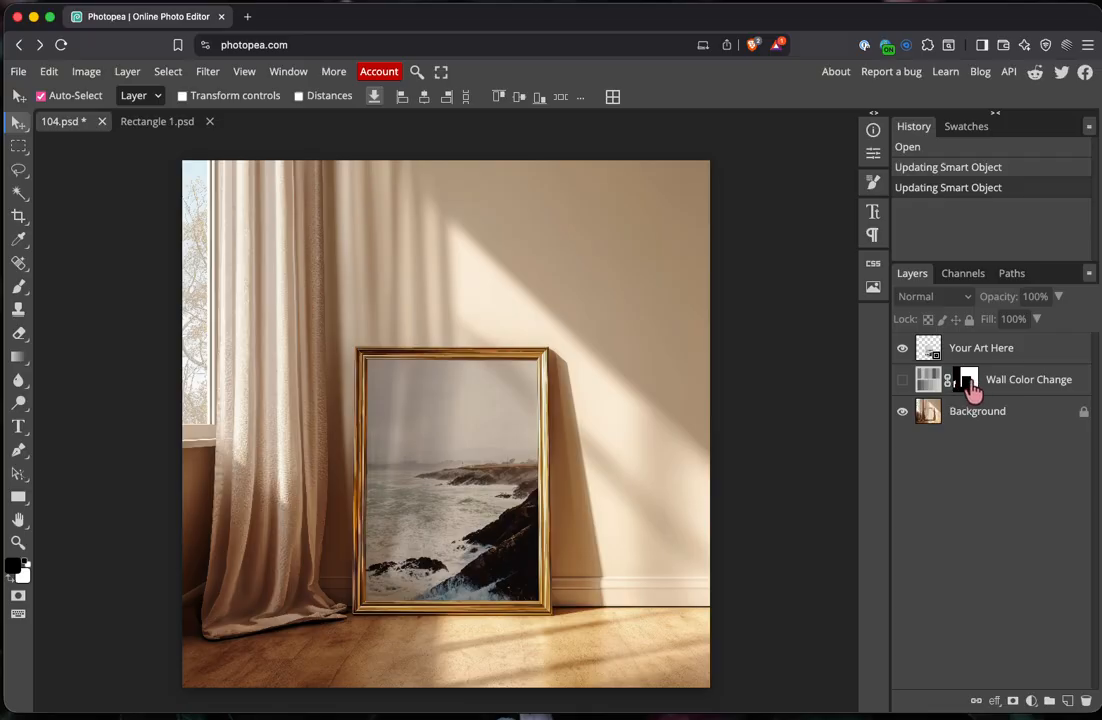
Step: Show the Wall Color Change layer, comparing the mockup with and without it
click(903, 382)
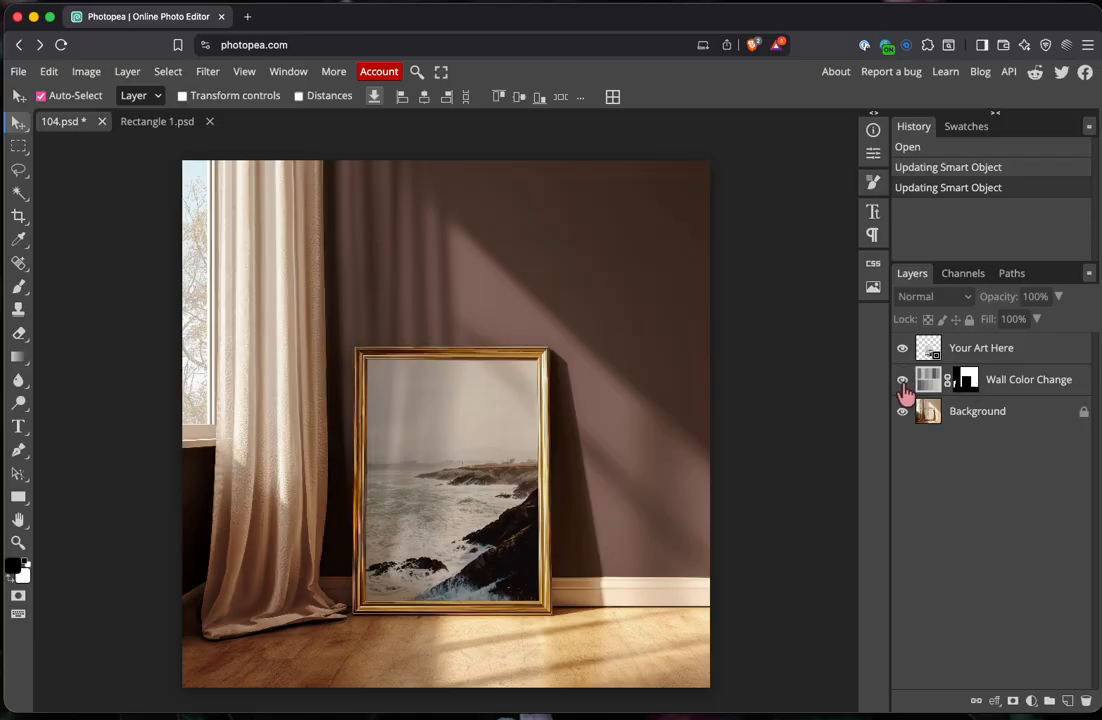
click(903, 382)
click(903, 382)
click(903, 382)
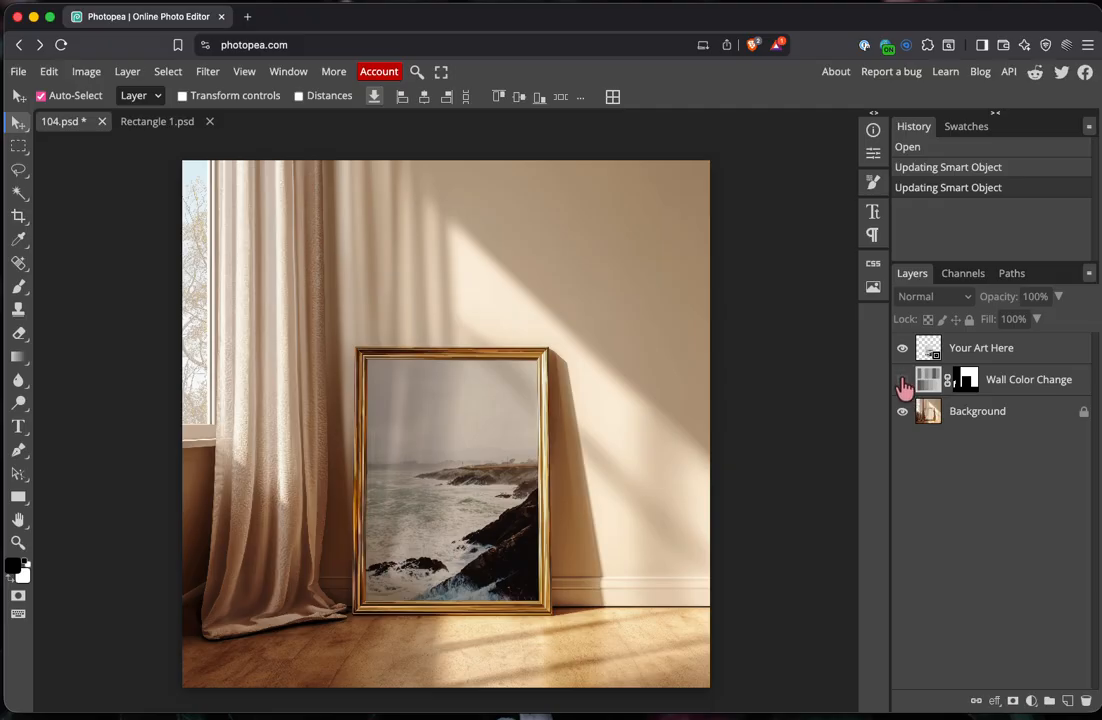
click(903, 382)
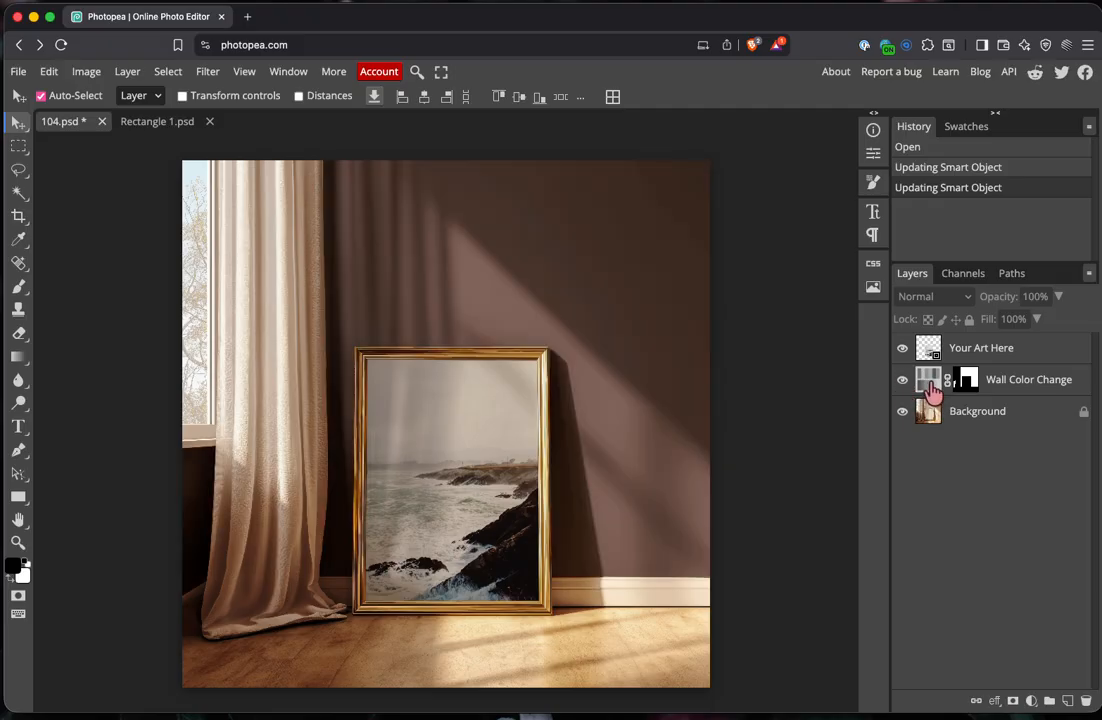
Step: Set the Wall Color Change layer's Hue/Saturation adjustment to hue 180, saturation 0 and lightness -60
double_click(929, 385)
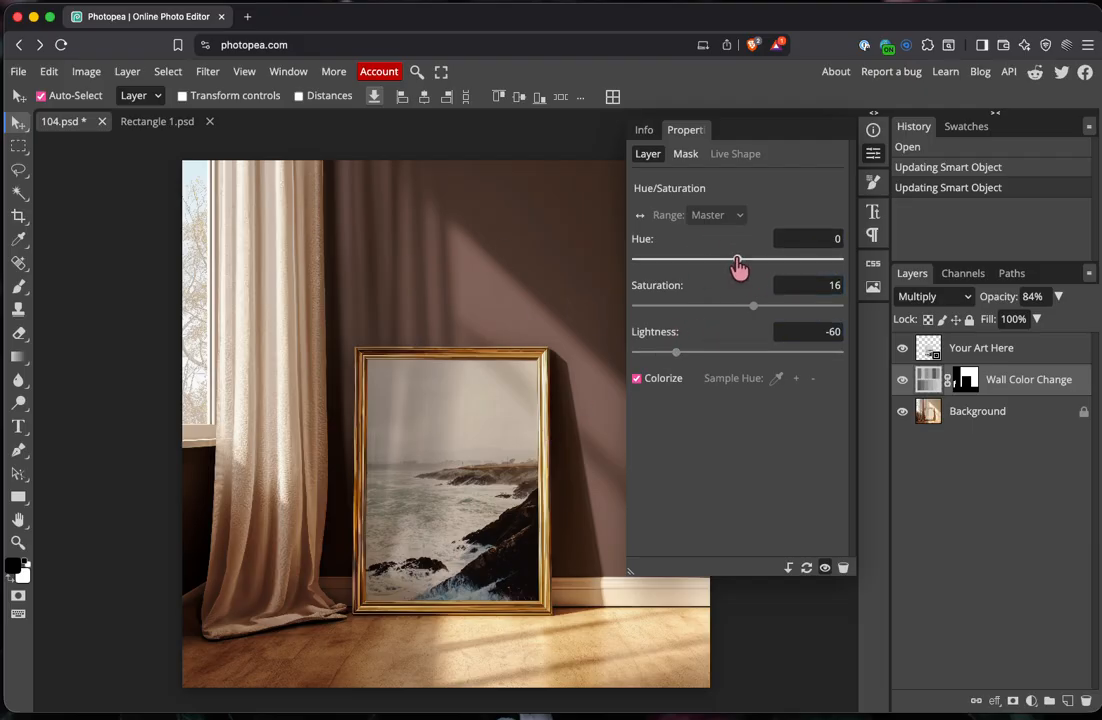
drag(738, 266, 850, 272)
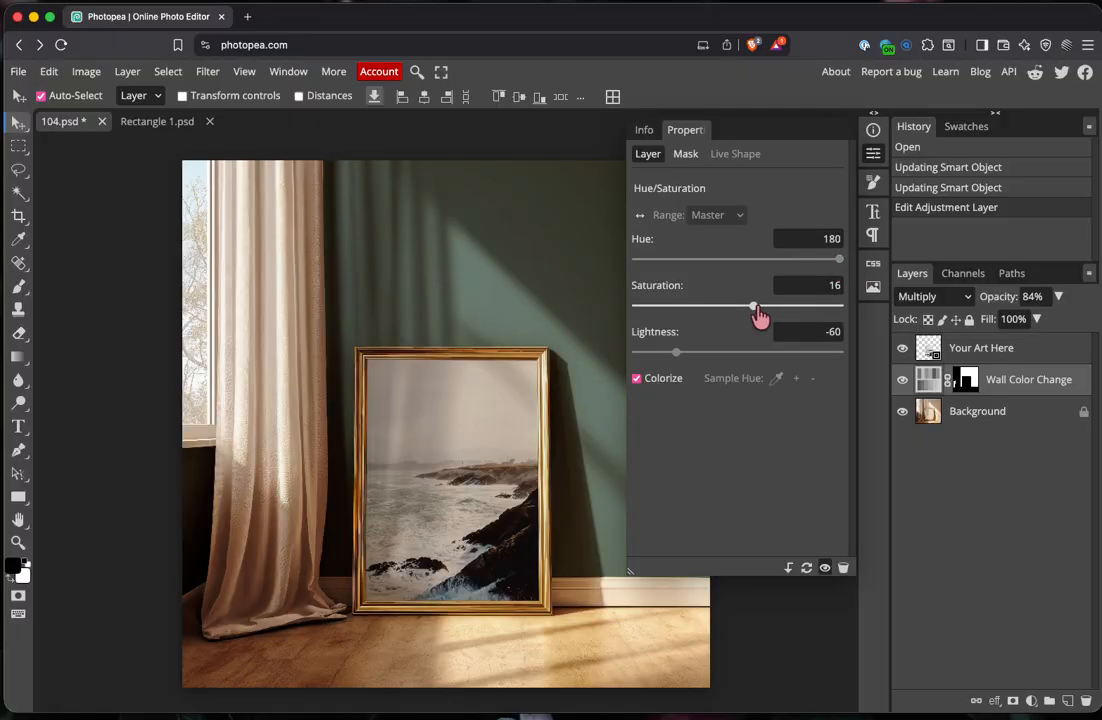
mouse_move(757, 310)
mouse_down()
mouse_move(808, 316)
mouse_move(745, 316)
mouse_up()
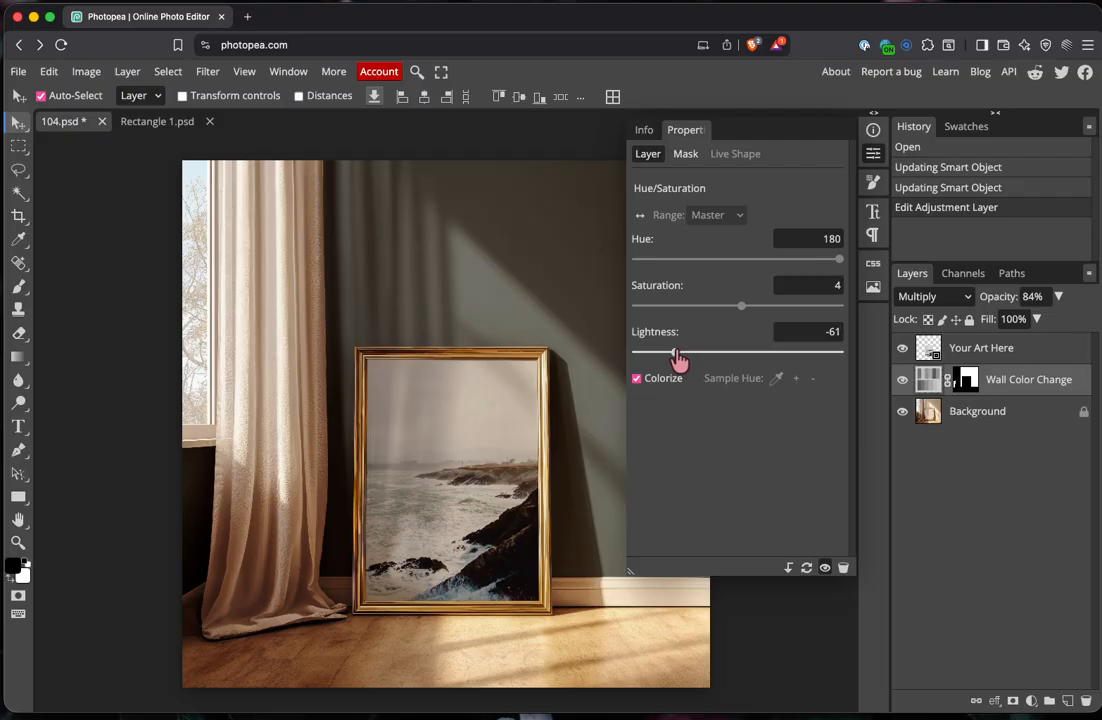
mouse_move(677, 358)
mouse_down()
mouse_move(647, 360)
mouse_move(831, 362)
mouse_move(676, 357)
mouse_up()
mouse_move(743, 310)
mouse_down()
mouse_move(760, 316)
mouse_move(722, 316)
mouse_up()
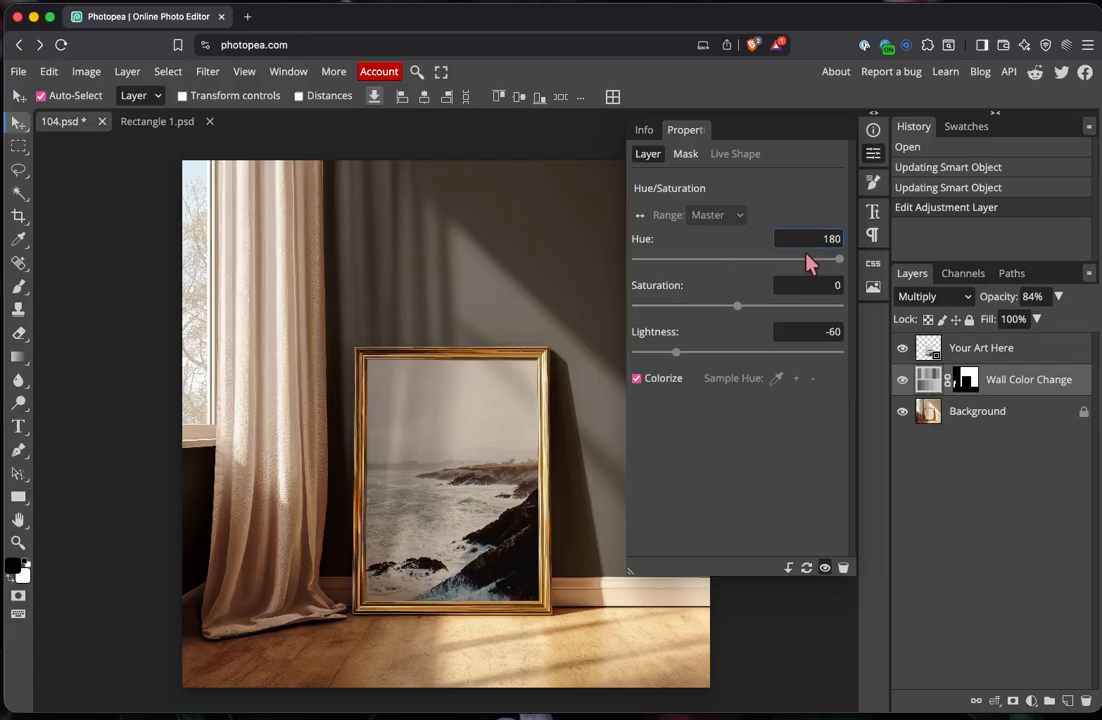
click(875, 160)
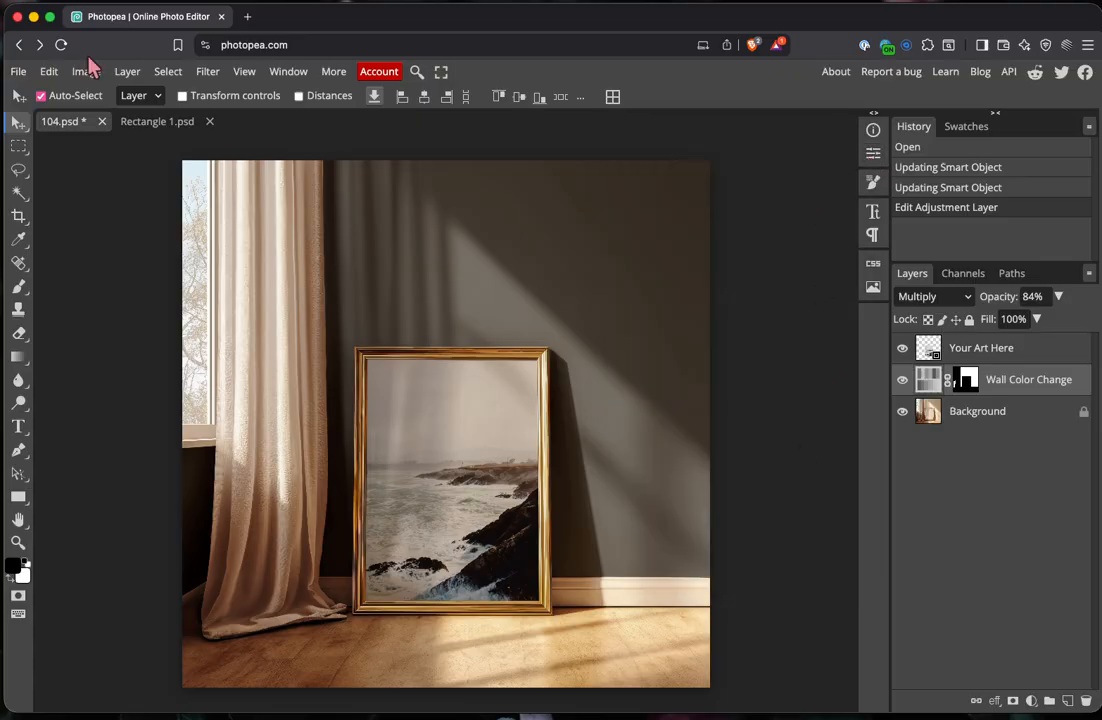
Step: Review the export formats available for the mockup with the recoloured wall
click(18, 71)
mouse_move(108, 297)
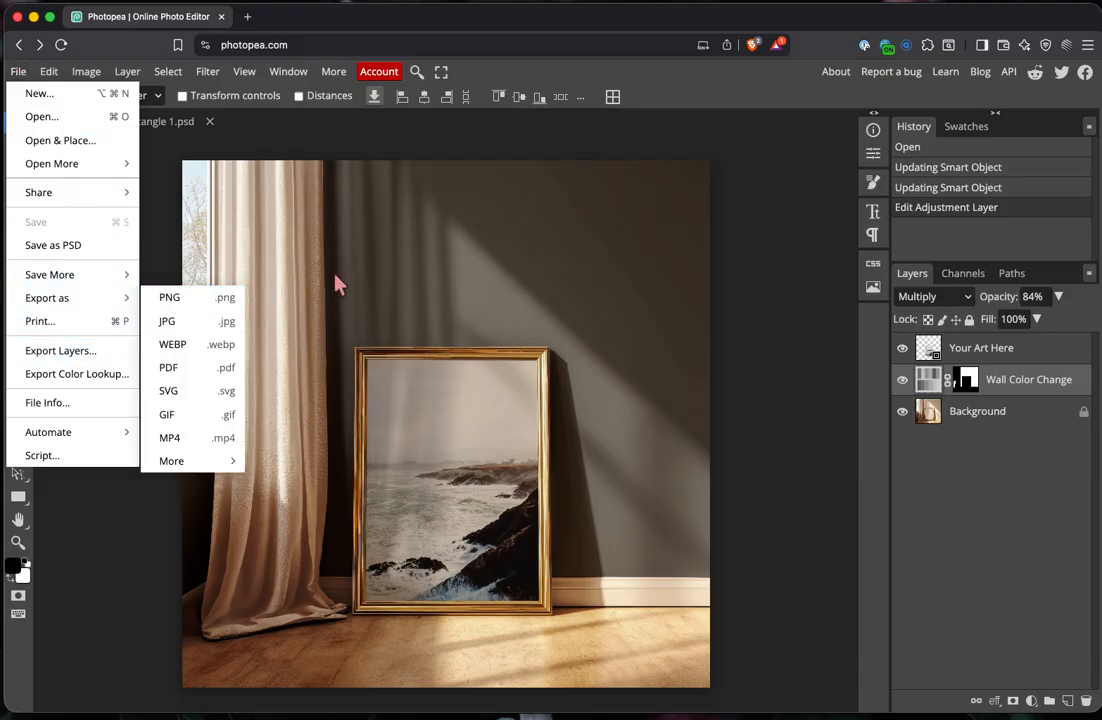
click(797, 263)
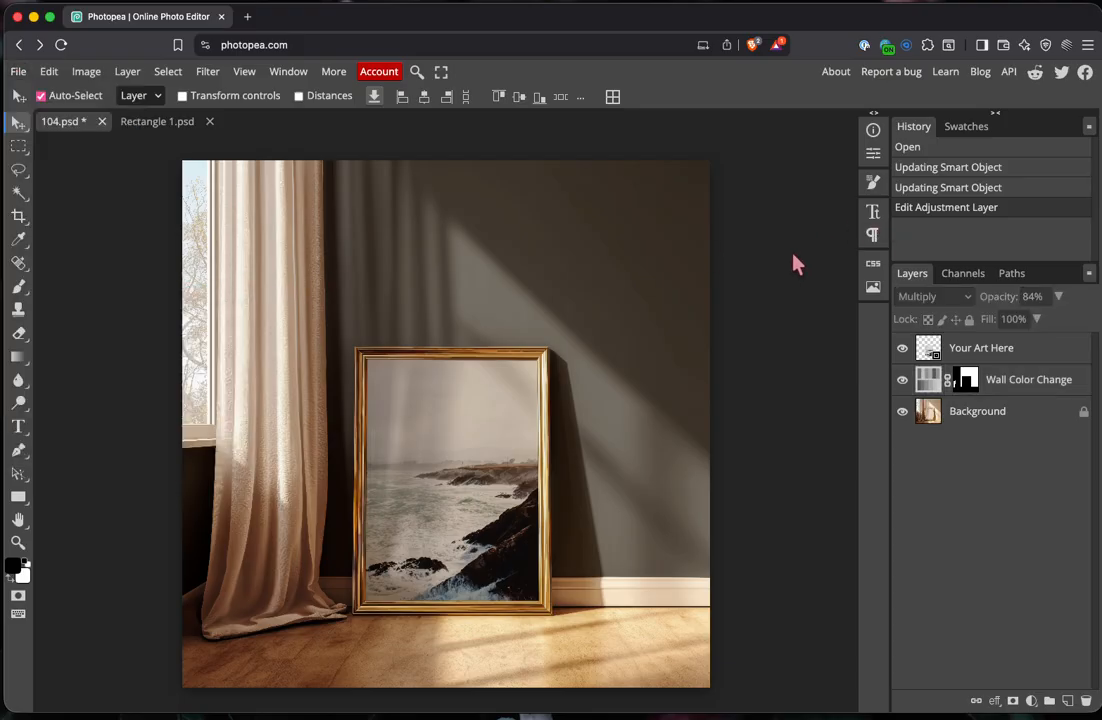